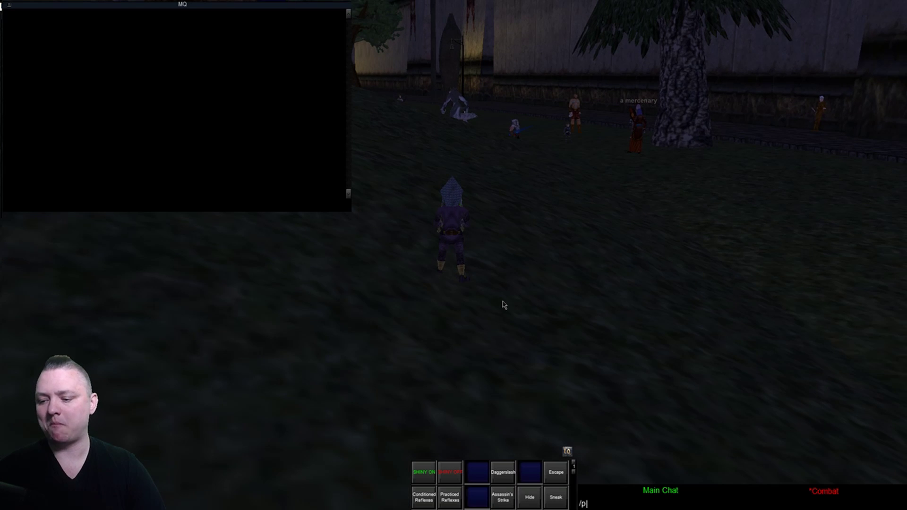
- Load the mq2easyfind plugin
text(/plugin mq2easyfind)
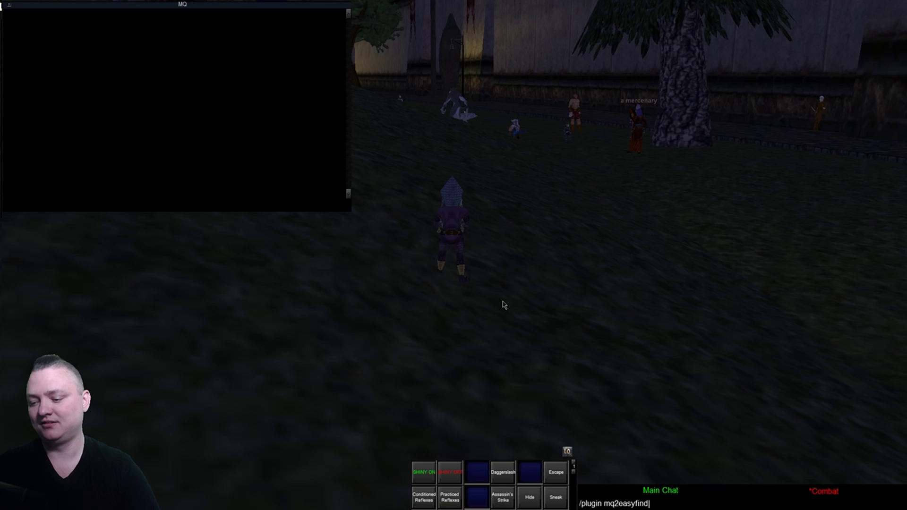
key(Return)
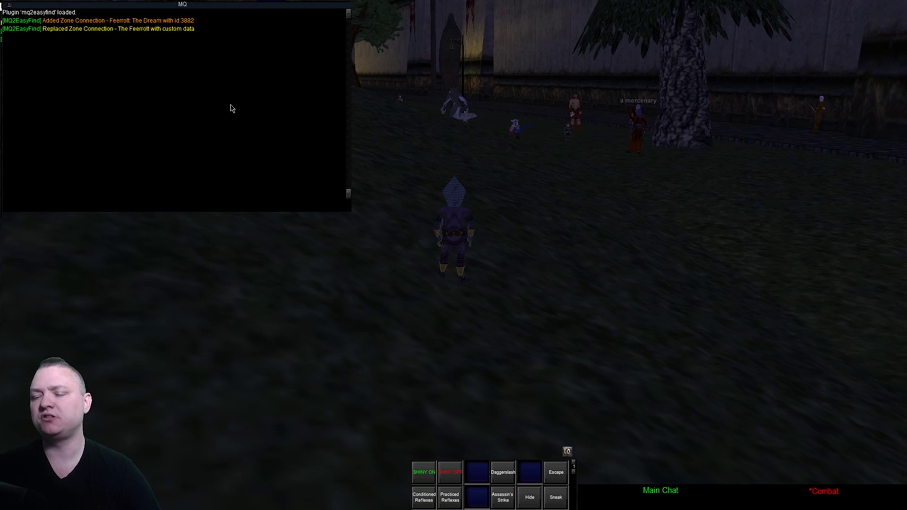
- Open the Find Window, look through its zone connections, and place the window directly below the MQ console
key(ctrl+f)
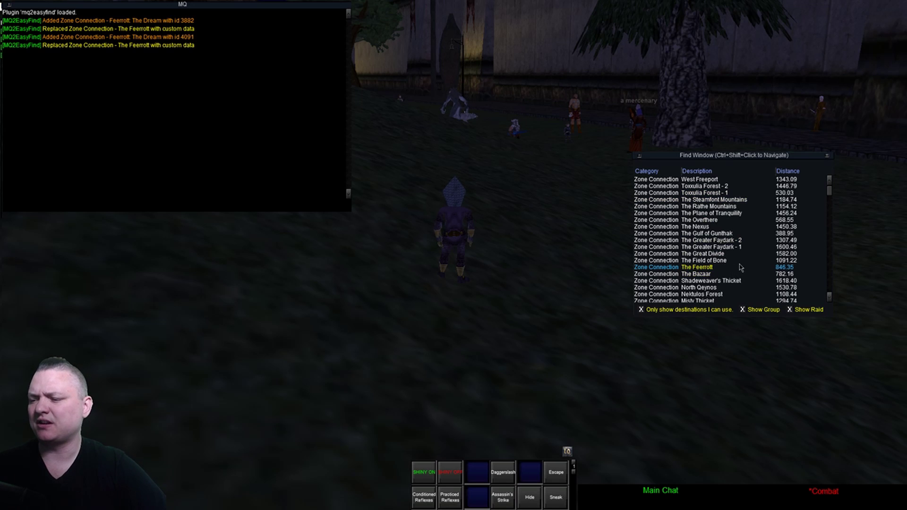
scroll(732, 269, down, 1)
scroll(728, 261, down, 1)
scroll(727, 244, down, 2)
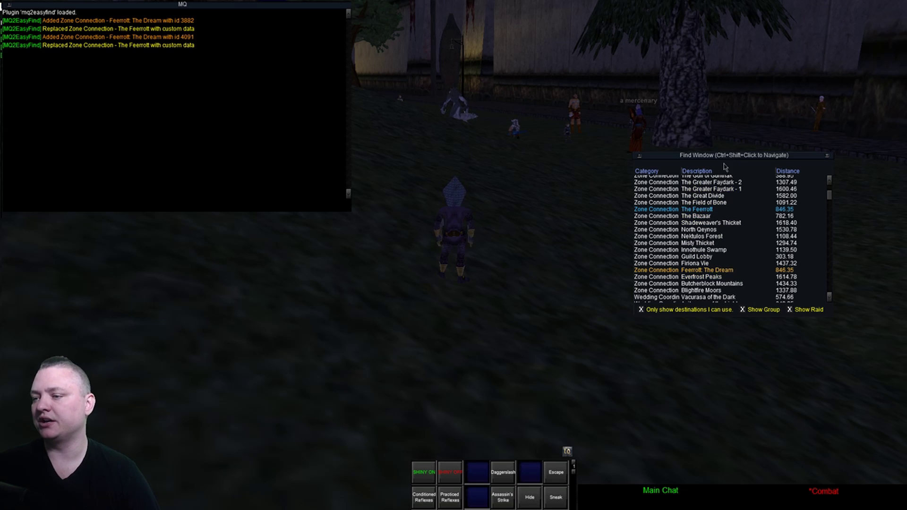
drag(711, 155, 232, 223)
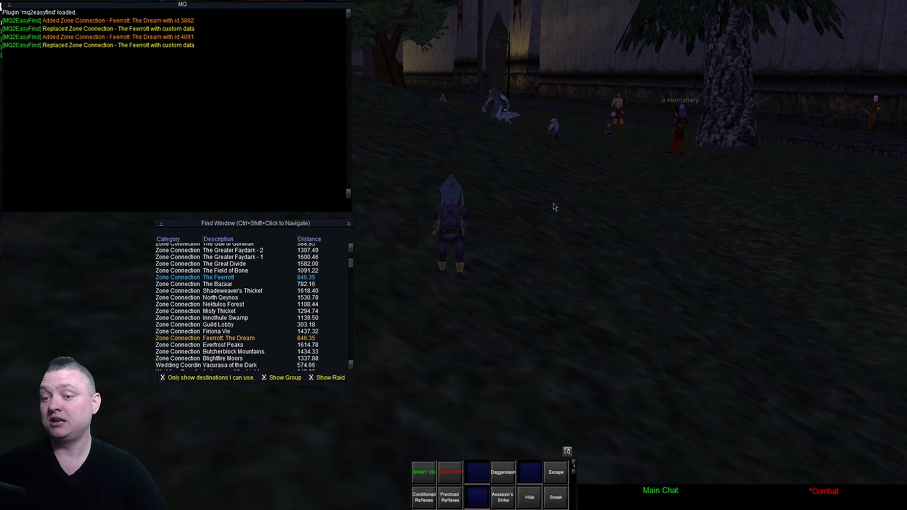
- Open the EasyFind Settings window with /easyfind ui, expand it, and move it up clear of the action bar
text(/easyfin)
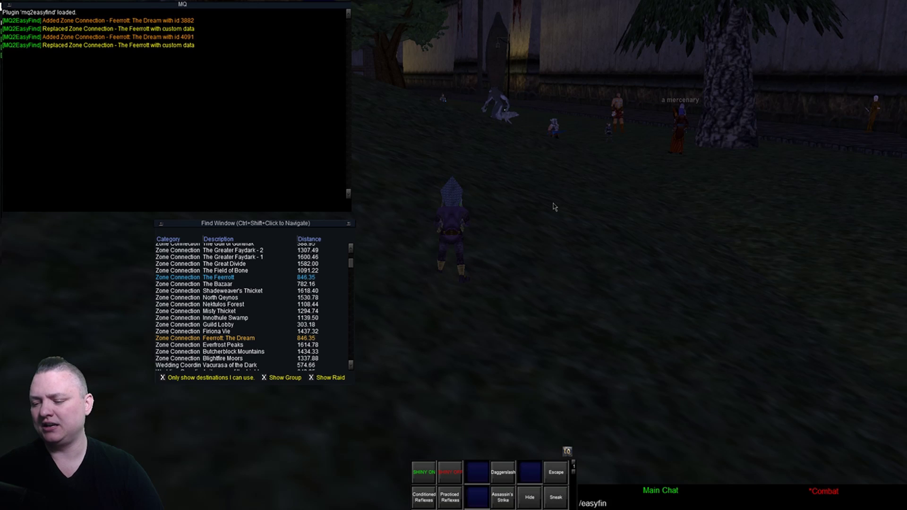
text(d ui)
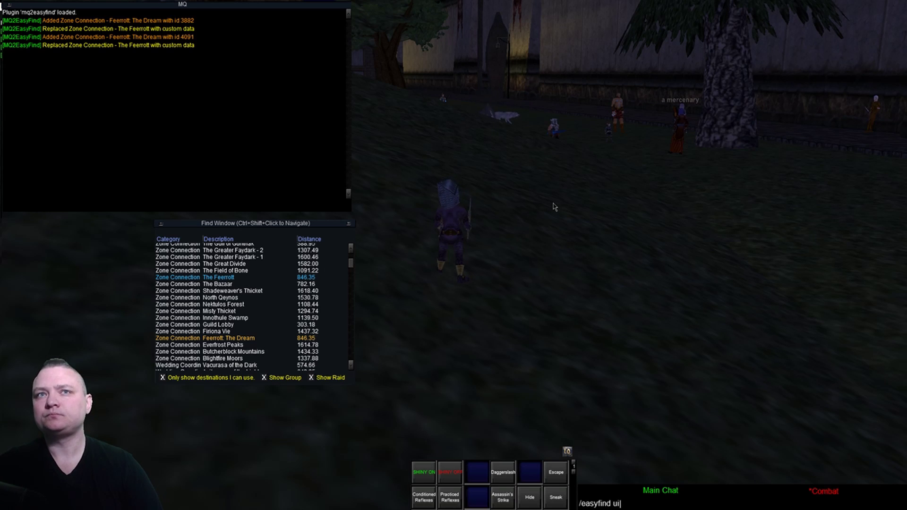
key(Return)
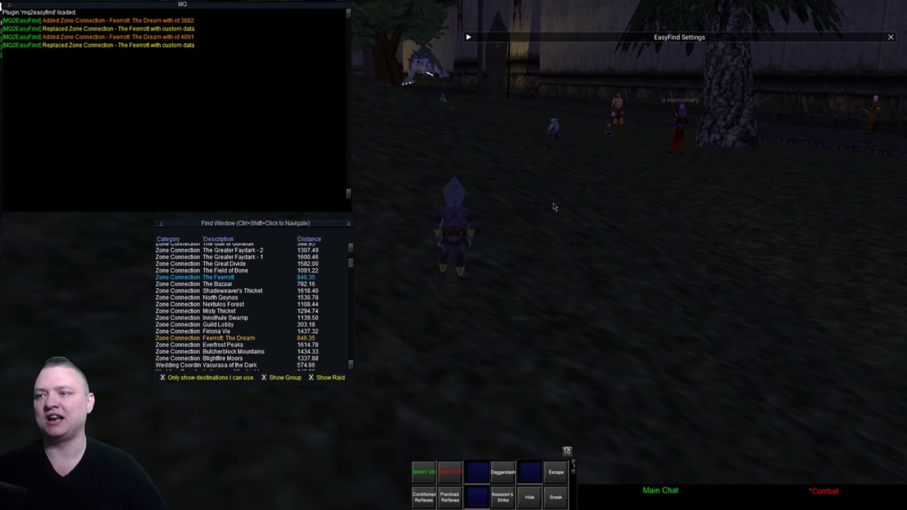
click(469, 37)
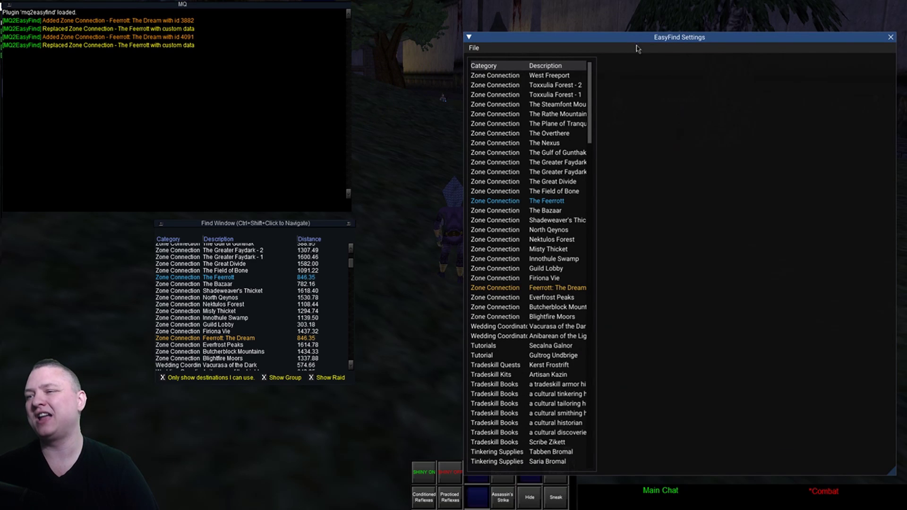
drag(638, 38, 644, 12)
click(474, 12)
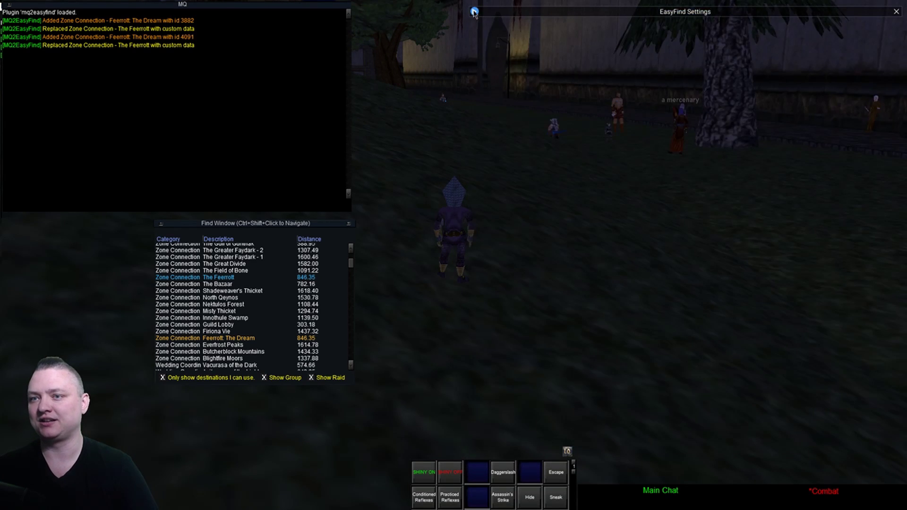
click(474, 12)
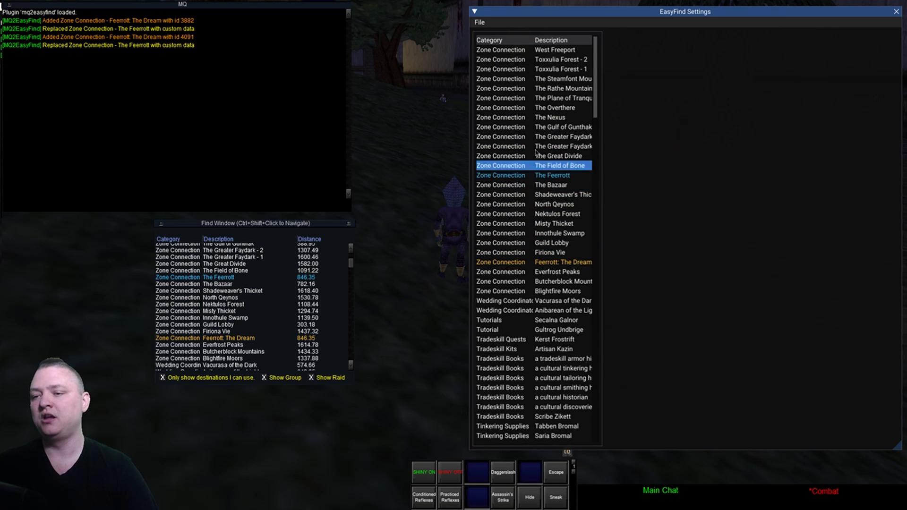
- Examine the location data and Lua scripts of The Nexus, The Feerrott and Feerrott: The Dream zone connections
click(559, 120)
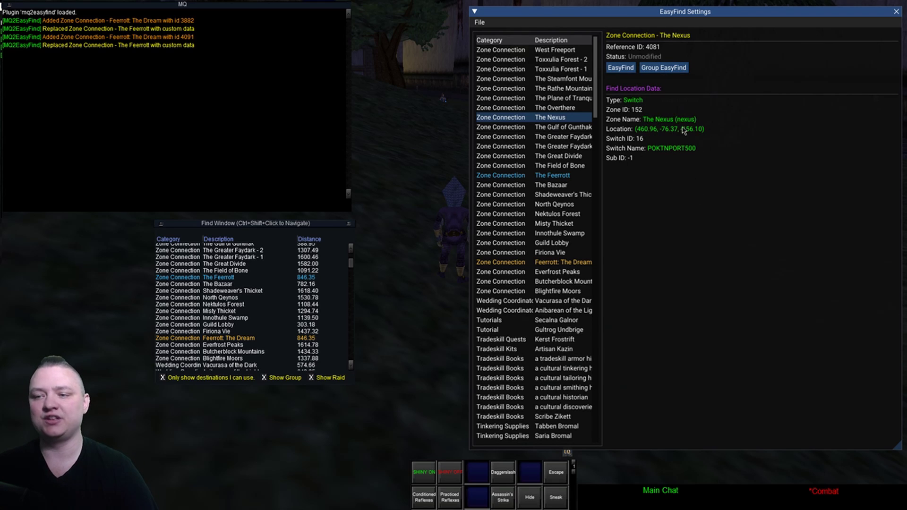
click(567, 179)
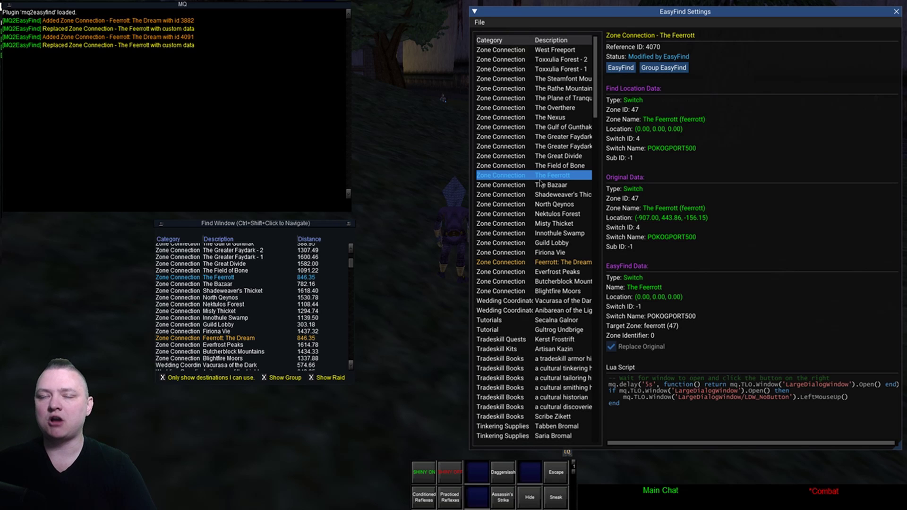
click(558, 262)
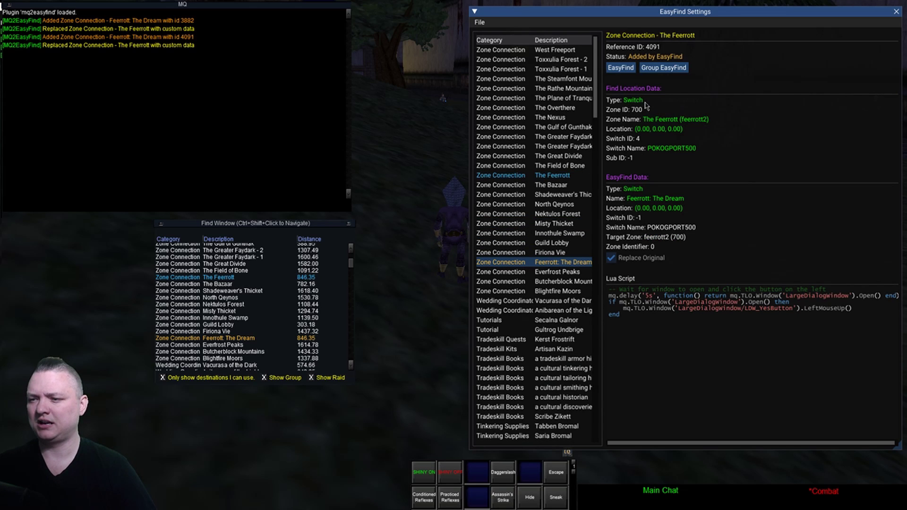
click(553, 175)
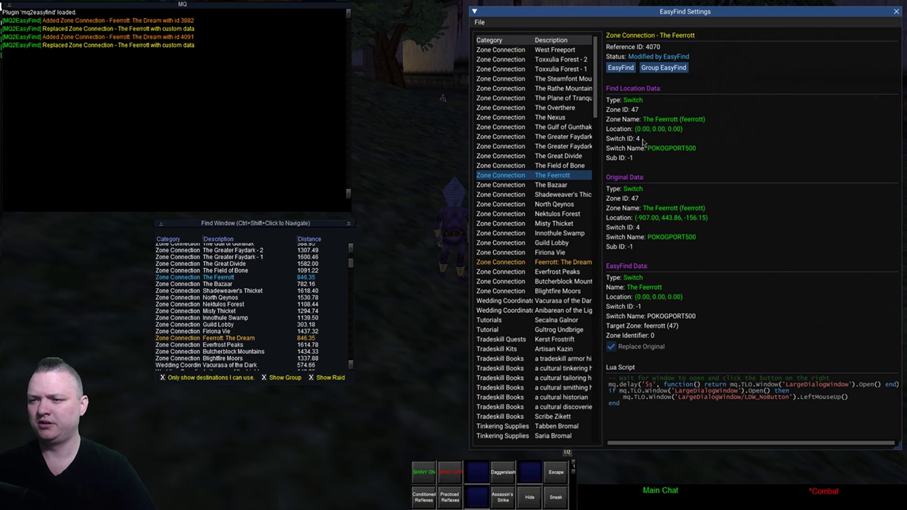
click(555, 157)
click(556, 175)
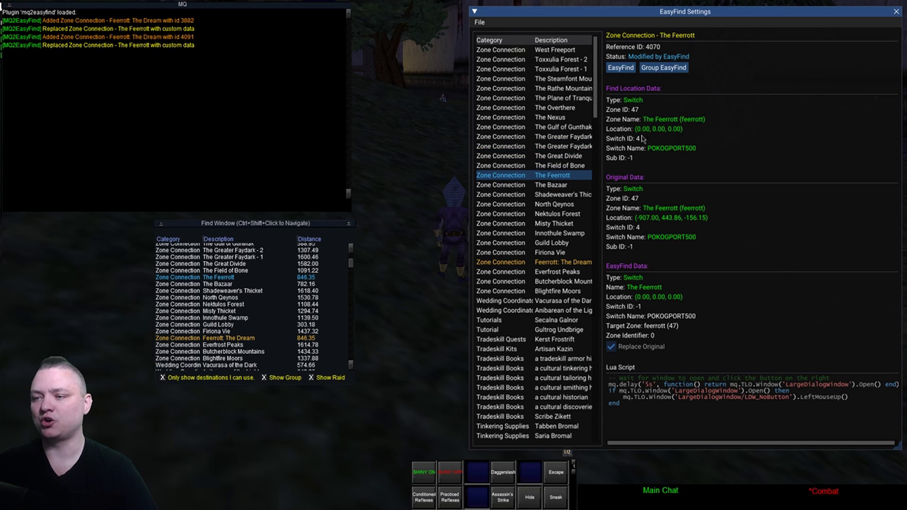
click(562, 262)
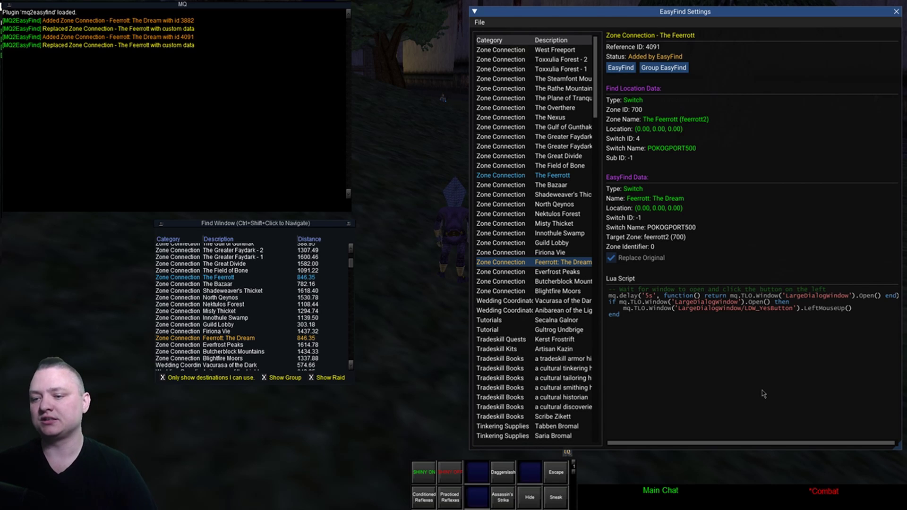
click(553, 176)
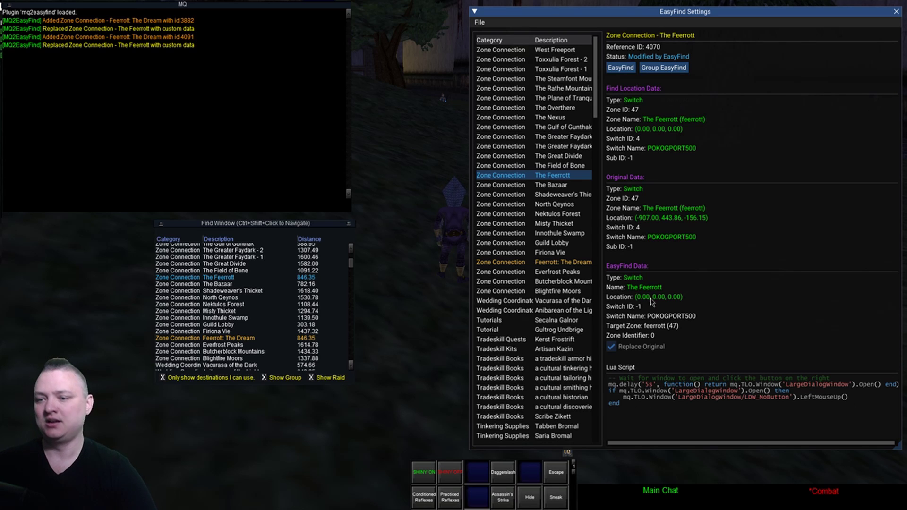
- Use EasyFind to travel to the Feerrott: The Dream zone connection
click(562, 262)
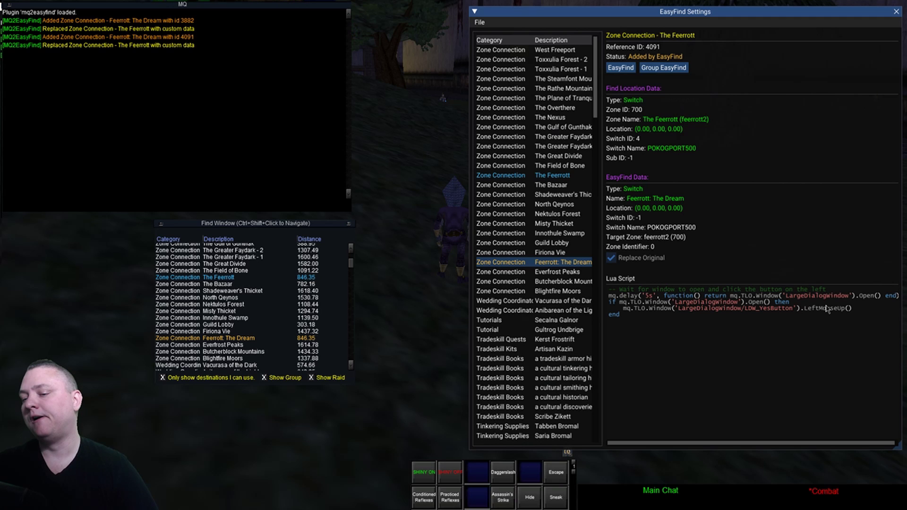
click(622, 69)
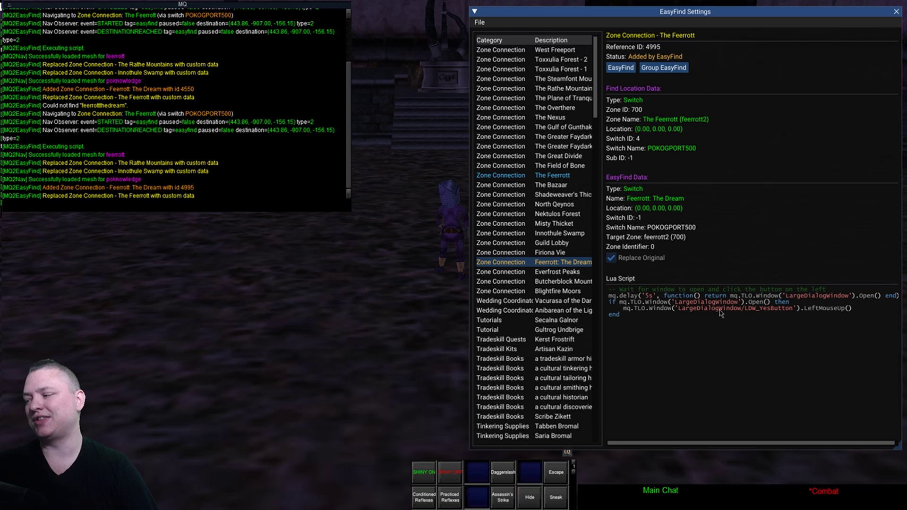
click(629, 69)
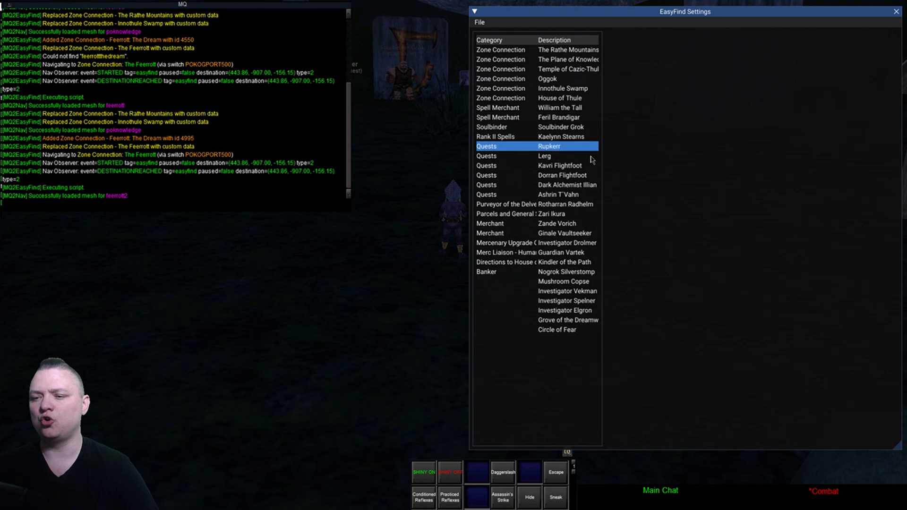
- Use EasyFind to travel back to The Plane of Knowledge and on to the Guild Lobby
click(588, 60)
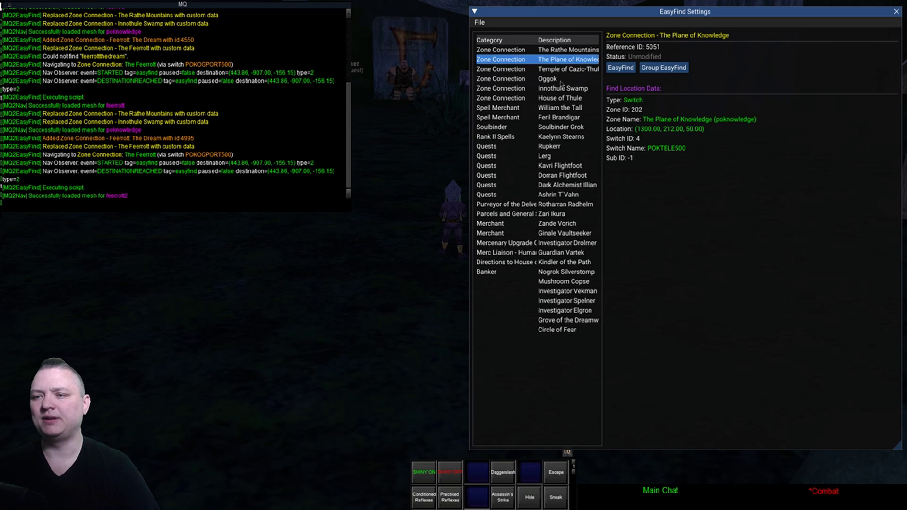
click(622, 68)
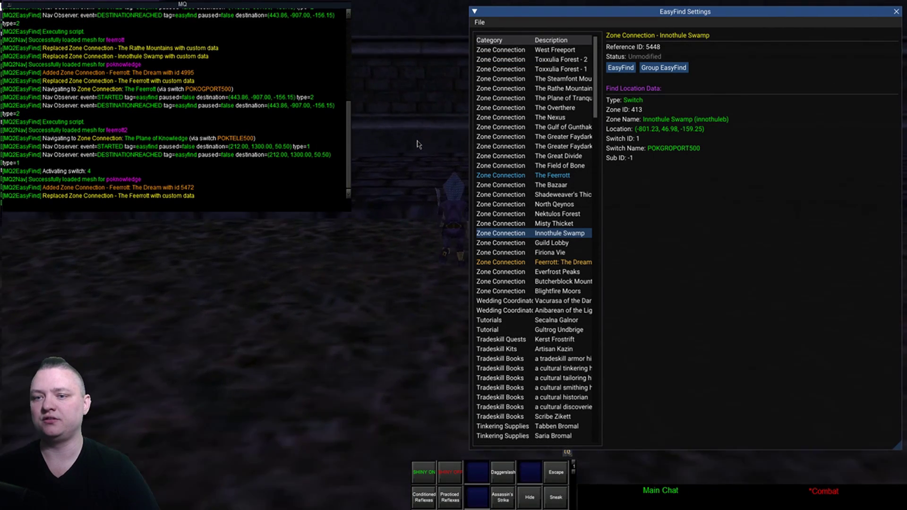
click(552, 242)
click(630, 71)
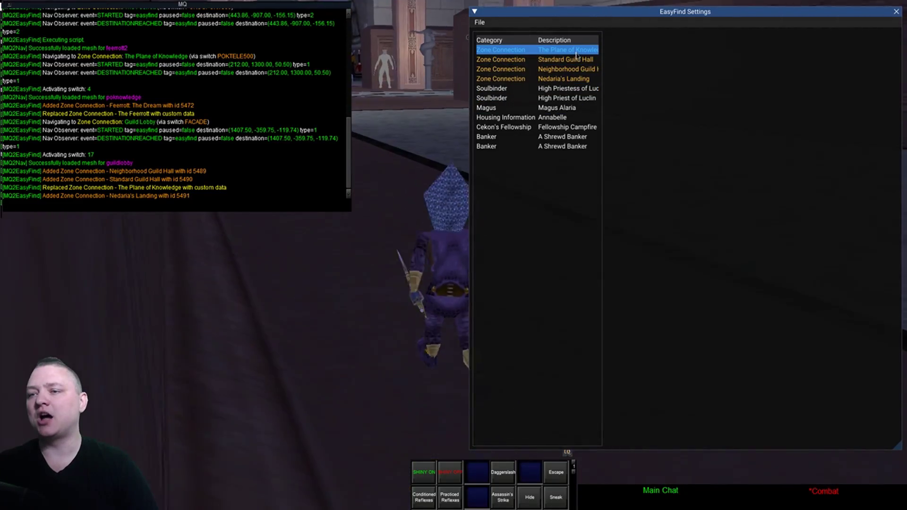
click(562, 69)
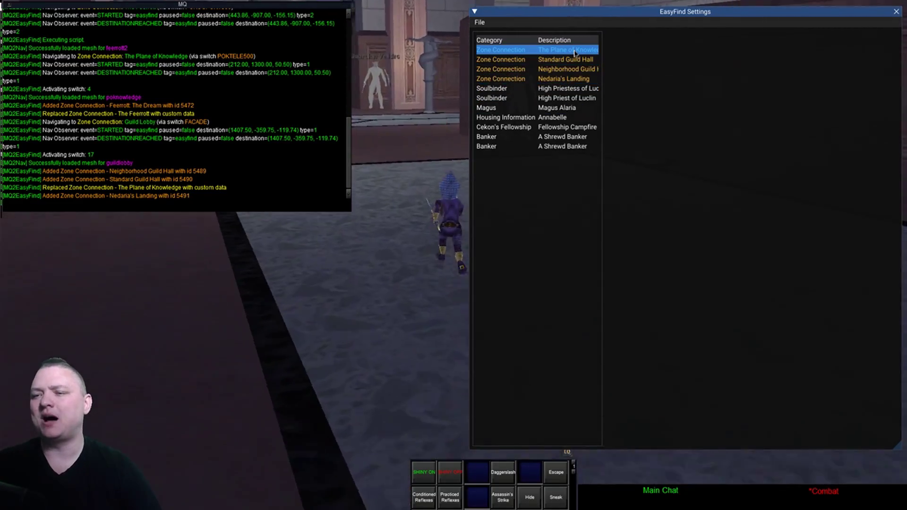
click(572, 60)
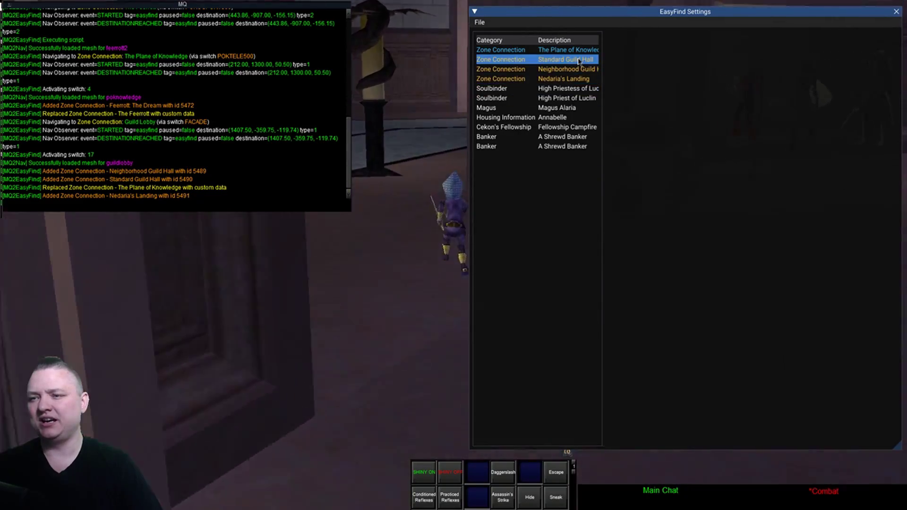
click(569, 70)
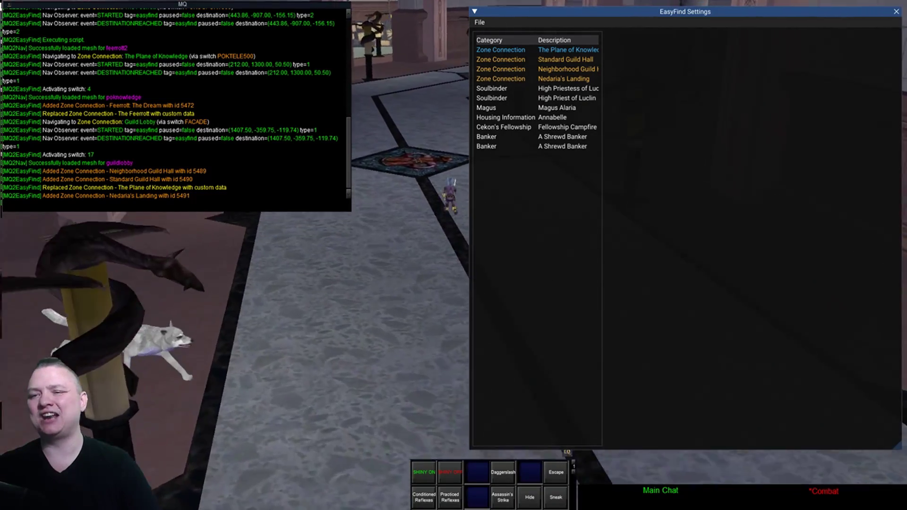
- Walk the character along the Guild Lobby hall and turn to look around it
key(w)
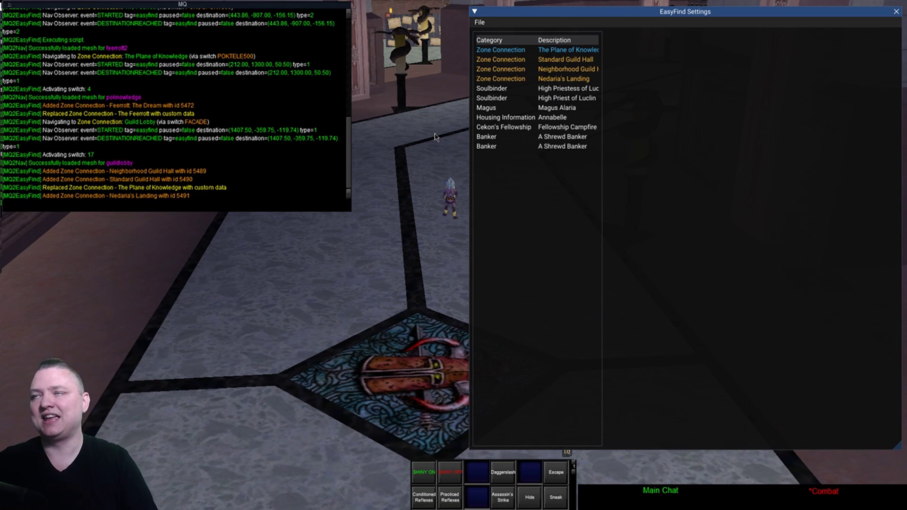
key(d)
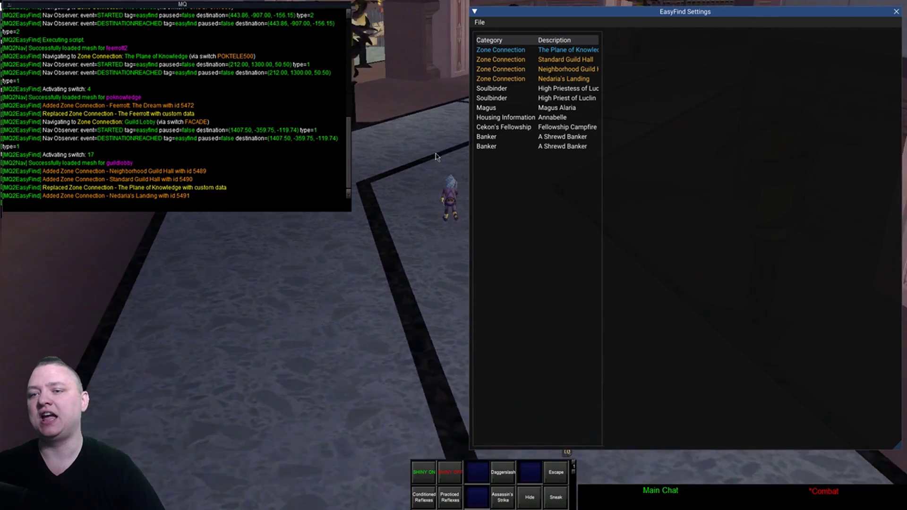
key(d)
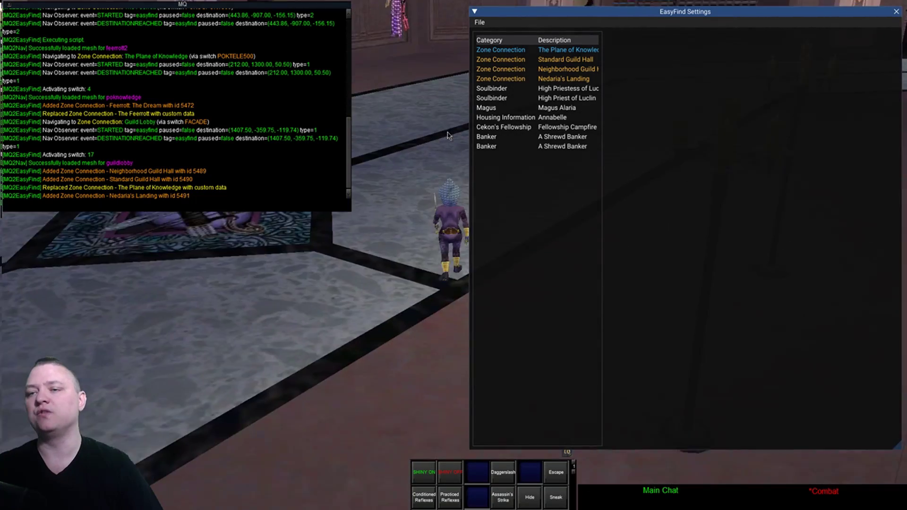
key(d)
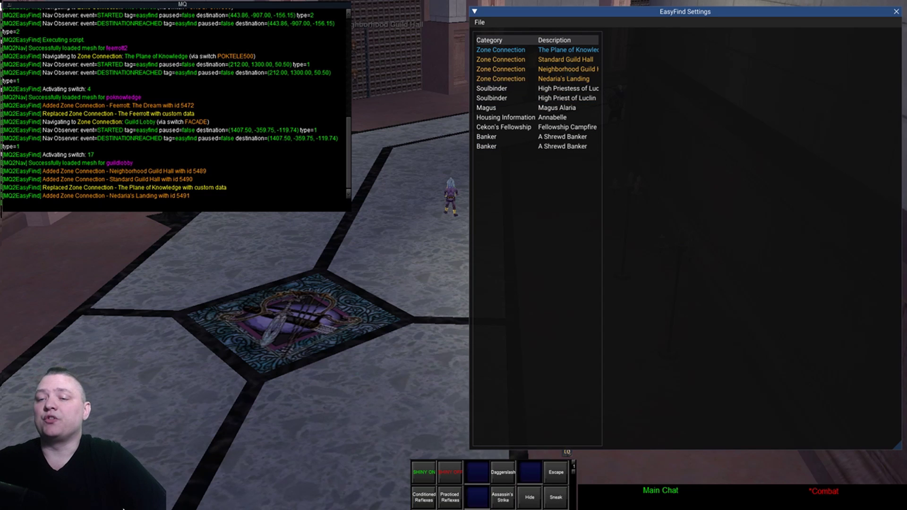
key(a)
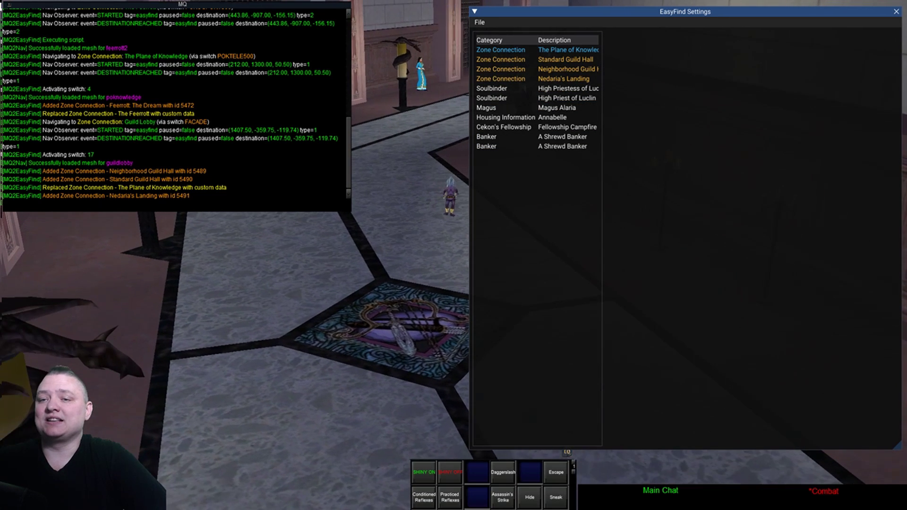
- Review the Nedaria's Landing translocator connection in the Guild Lobby and travel there with EasyFind
click(562, 81)
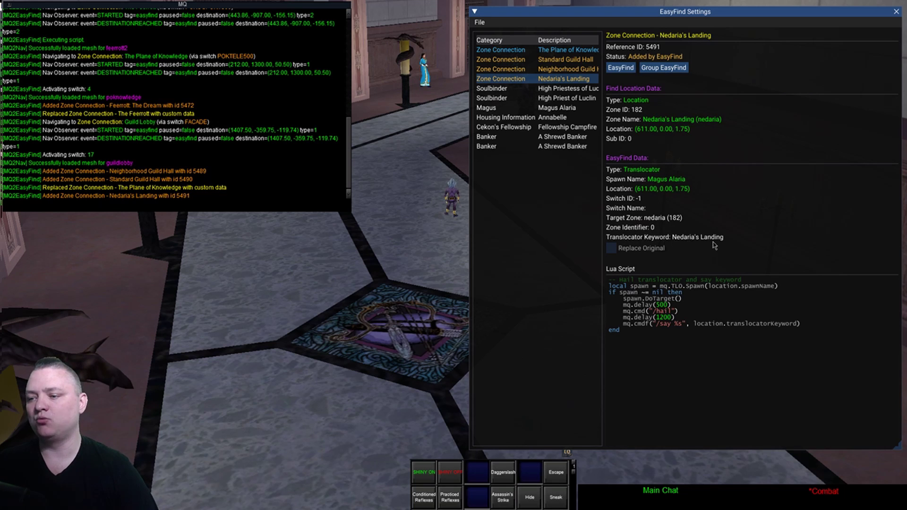
click(620, 68)
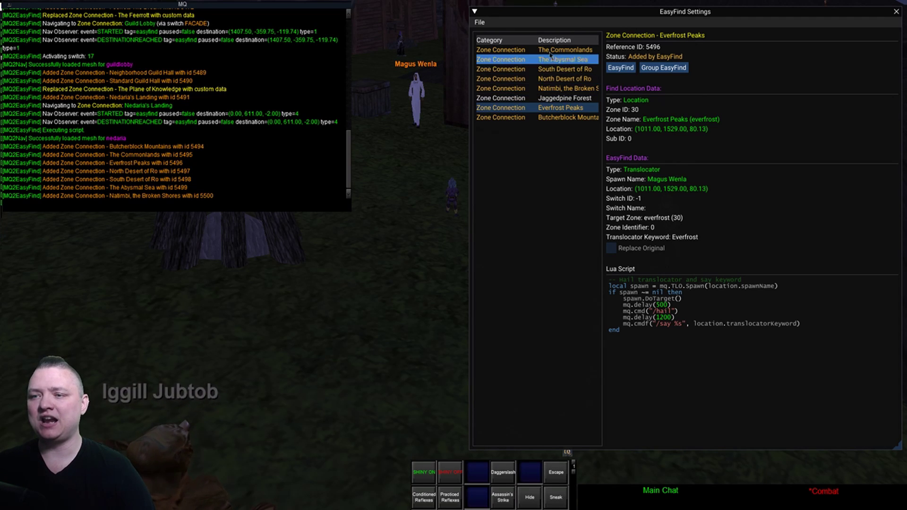
- Review the zone connections from The Commonlands down to Everfrost Peaks and travel to Everfrost Peaks with EasyFind
click(565, 50)
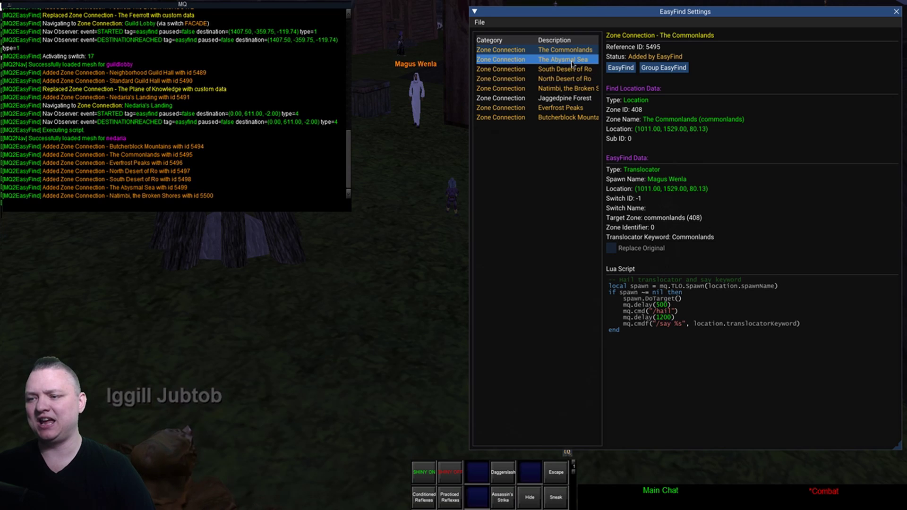
key(Down)
key(Down)
key(Down)
key(Down)
key(Down)
key(Down)
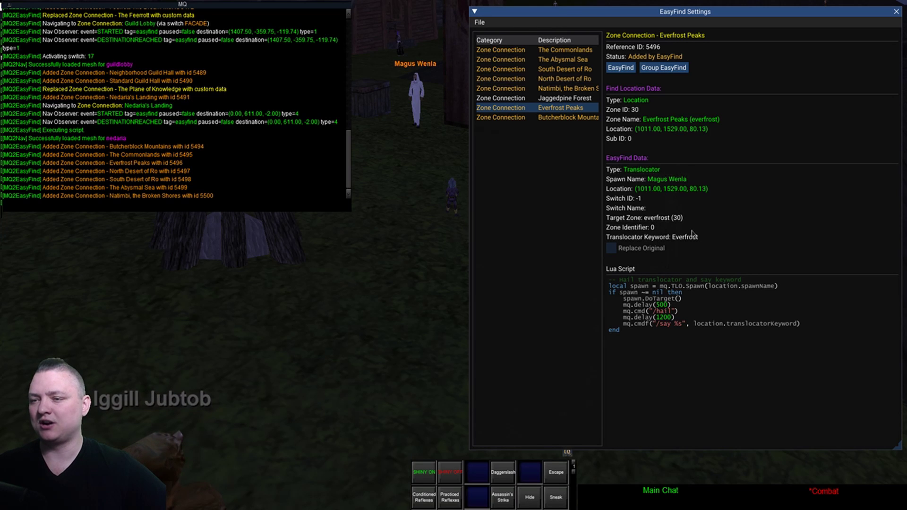
click(620, 68)
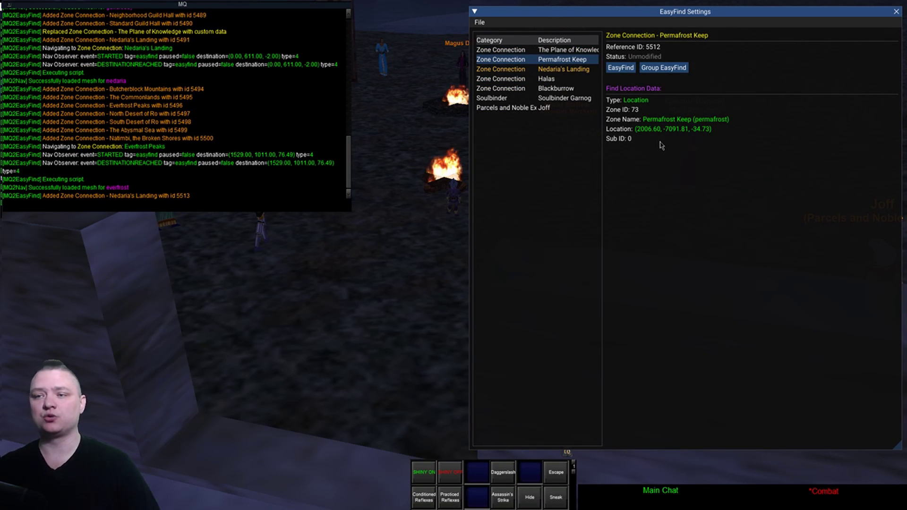
- Use EasyFind to navigate from Everfrost Peaks to the Nedaria's Landing translocator connection
click(572, 71)
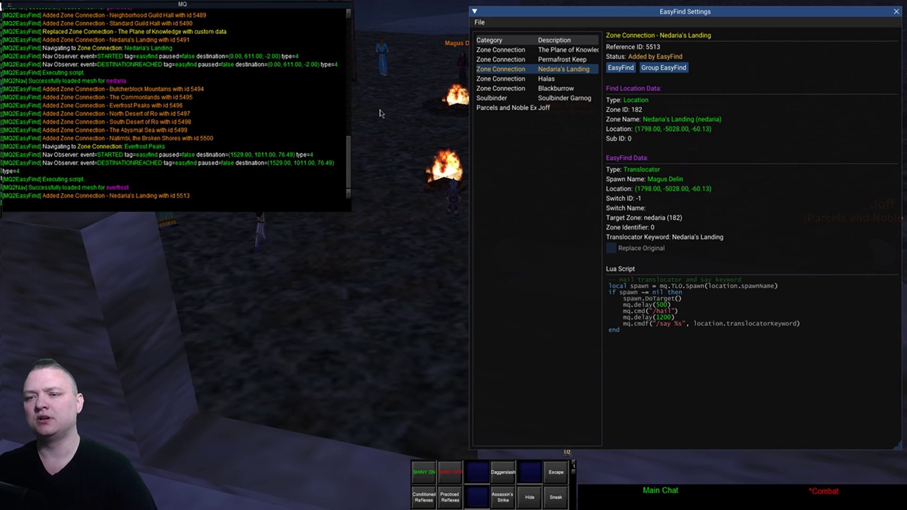
click(629, 68)
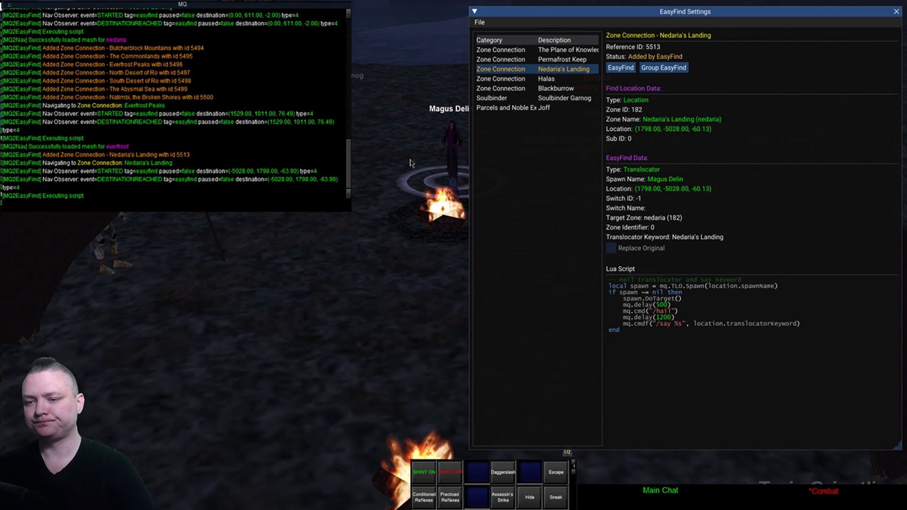